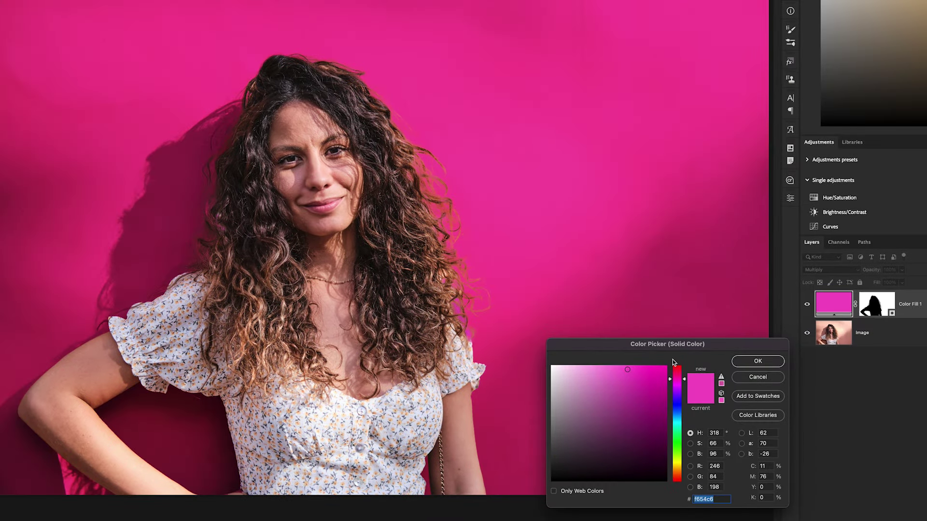
Try a different hue and a lighter shade for the Color Fill 1 layer.
{"action": "left_click_drag", "start_coordinate": [677, 381], "coordinate": [678, 422]}
{"action": "left_click_drag", "start_coordinate": [625, 371], "coordinate": [591, 362]}
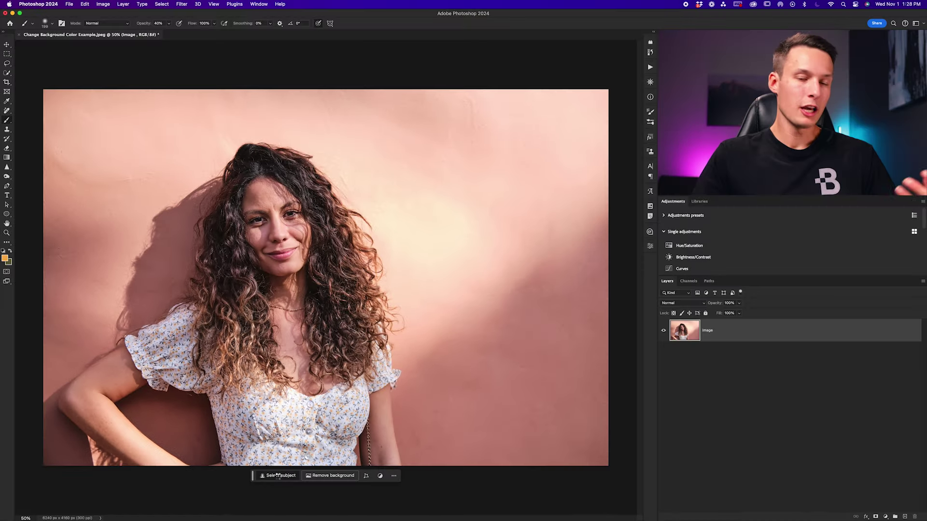
Select the woman with Select Subject and check that the Contextual Task Bar is enabled.
{"action": "left_click", "coordinate": [391, 416]}
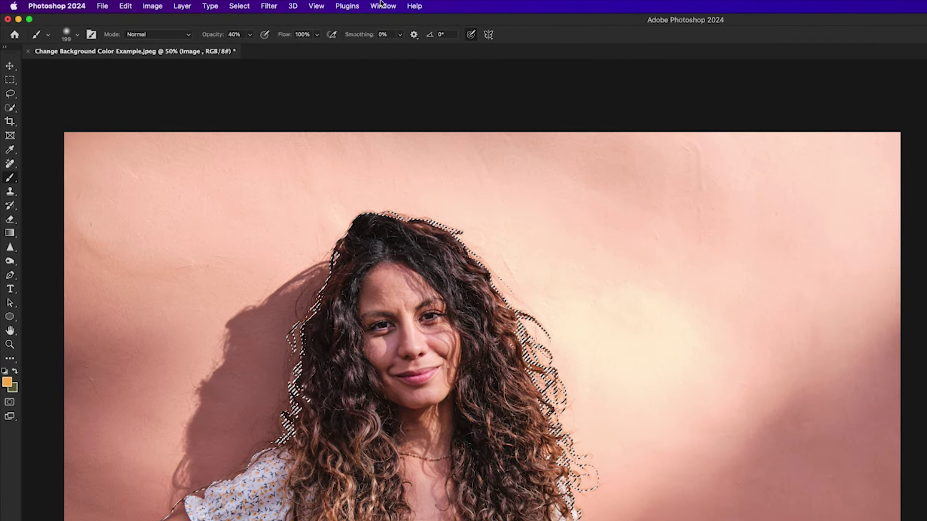
{"action": "left_click", "coordinate": [381, 5]}
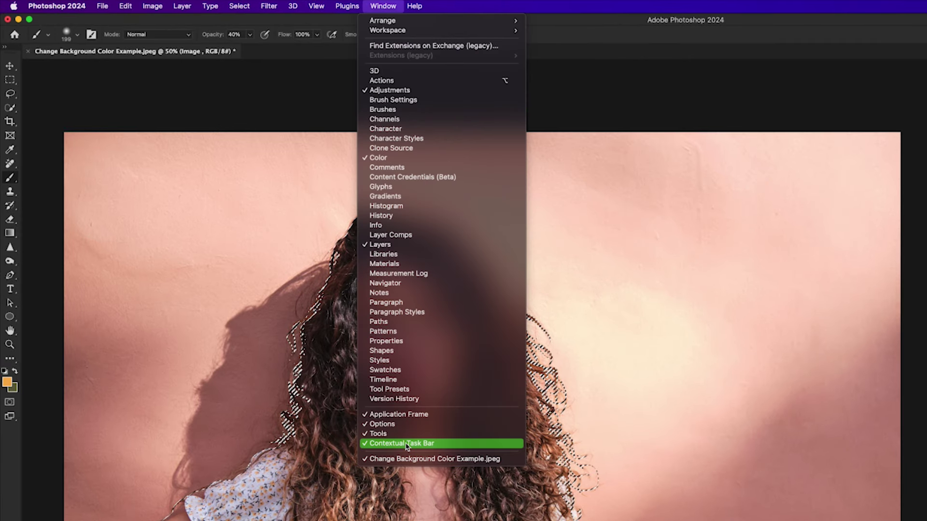
{"action": "key", "text": "Escape"}
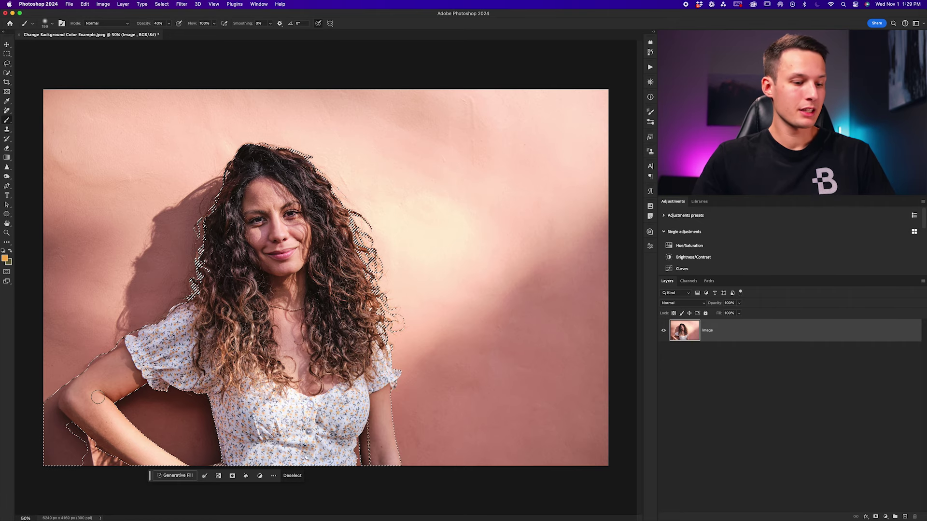
Remove the wall area around the bent arm from the selection with the Quick Selection tool, and invert the selection.
{"action": "key", "text": "w"}
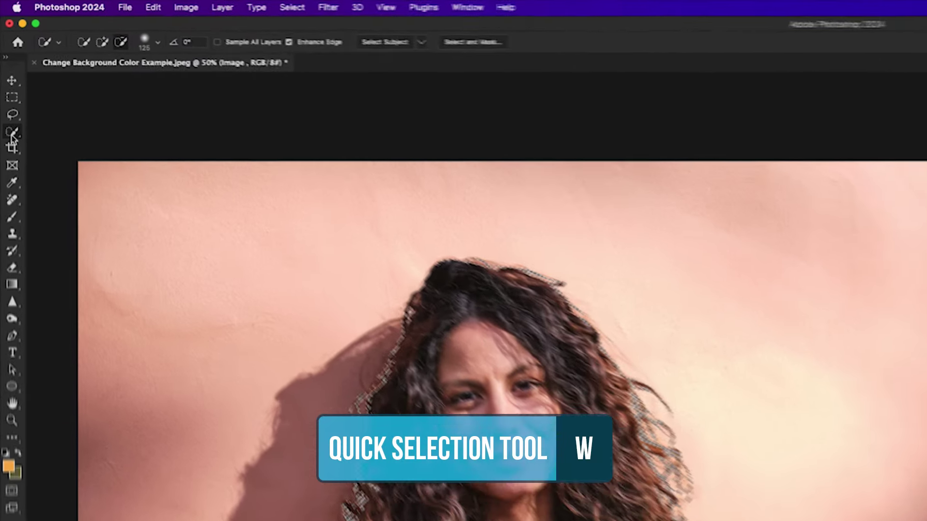
{"action": "right_click", "coordinate": [7, 73]}
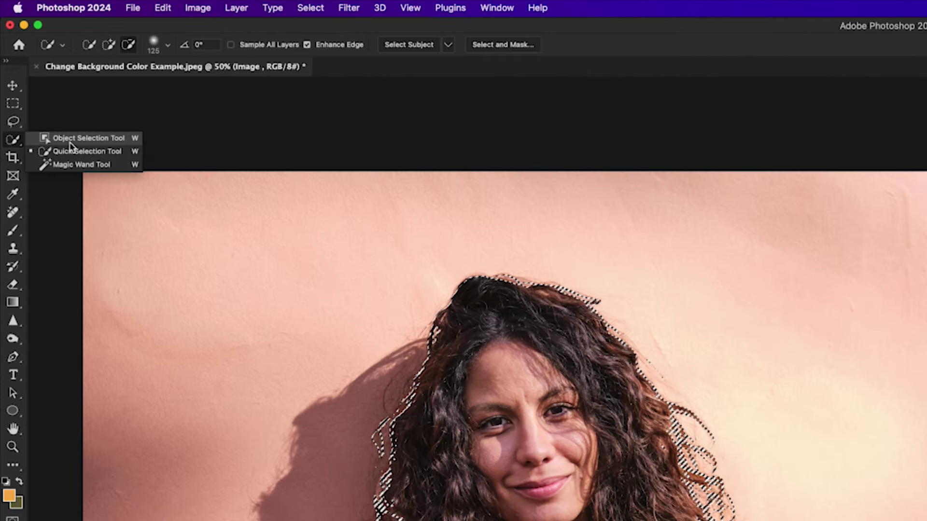
{"action": "left_click", "coordinate": [125, 153]}
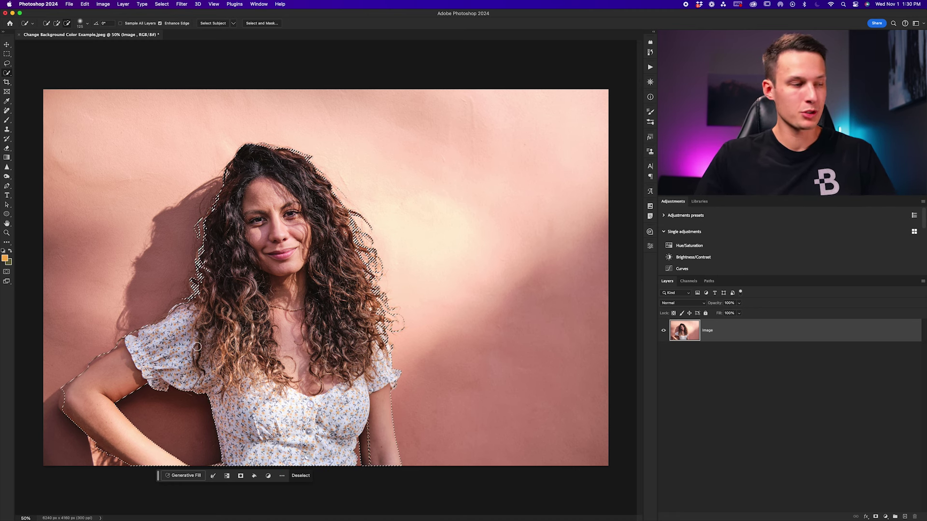
{"action": "key", "text": "super+z"}
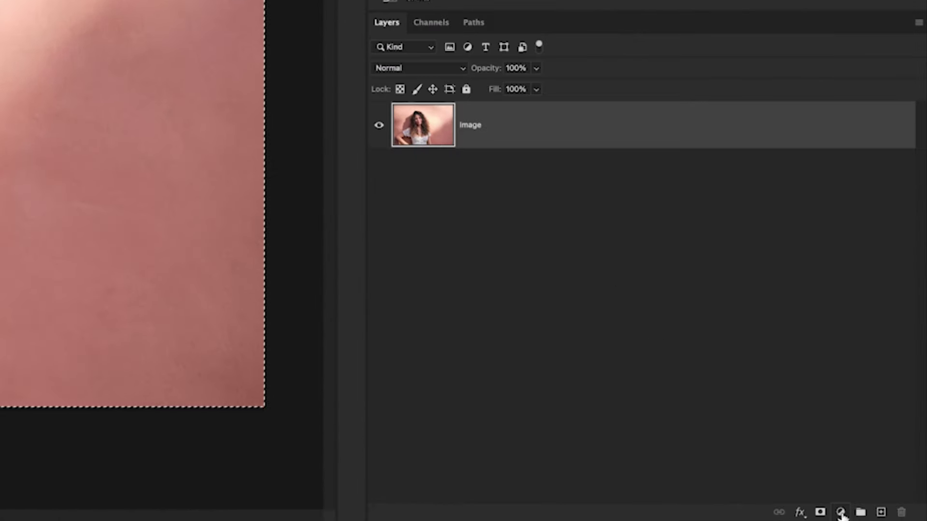
Add a Solid Color fill layer over the selected background using pink #f654c6.
{"action": "left_click", "coordinate": [841, 512]}
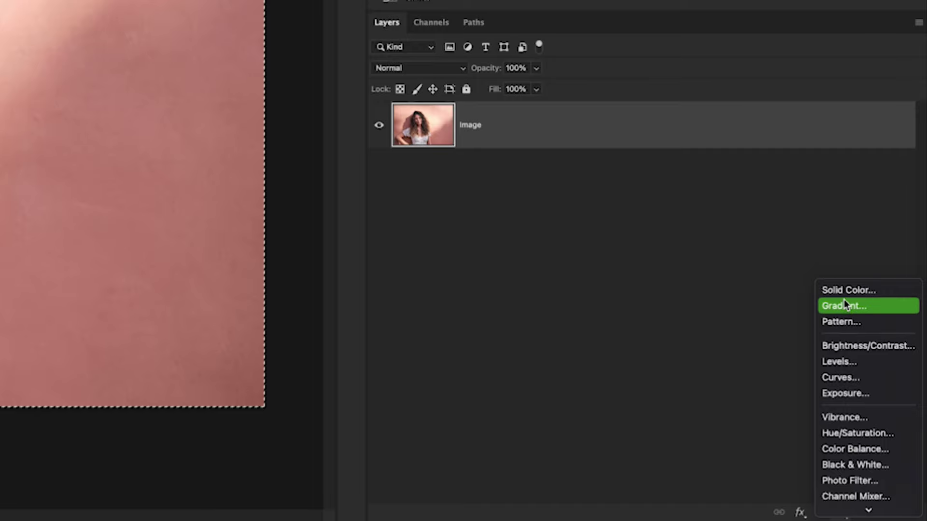
{"action": "left_click", "coordinate": [896, 291]}
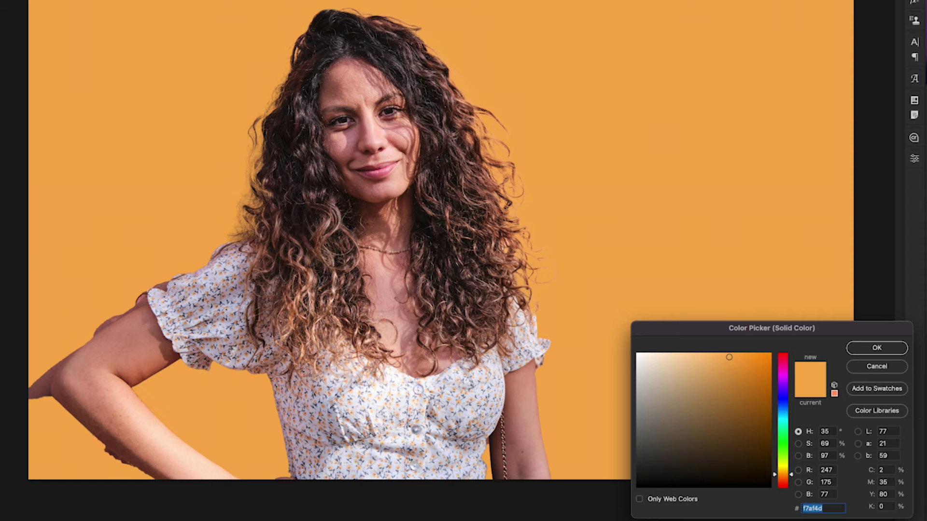
{"action": "mouse_move", "coordinate": [785, 476]}
{"action": "left_mouse_down"}
{"action": "mouse_move", "coordinate": [783, 370]}
{"action": "mouse_move", "coordinate": [725, 358]}
{"action": "left_mouse_up"}
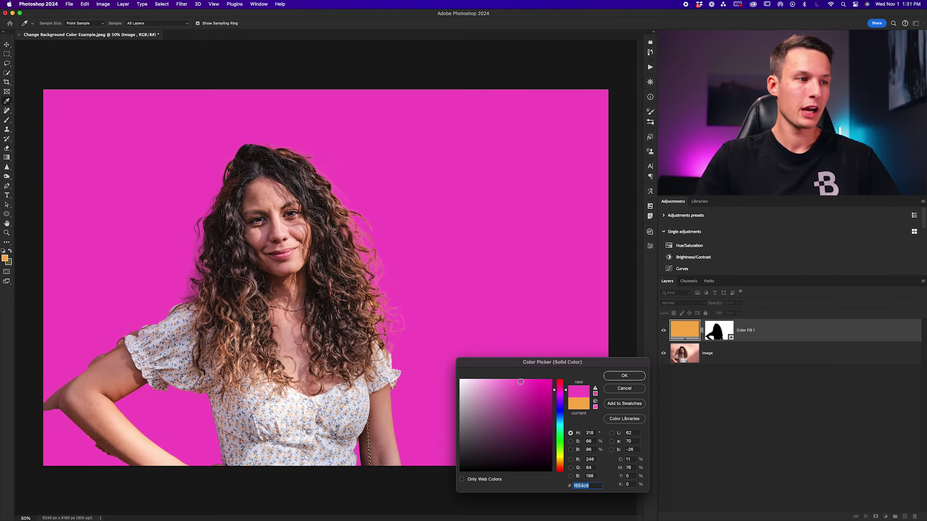
{"action": "left_click", "coordinate": [625, 376]}
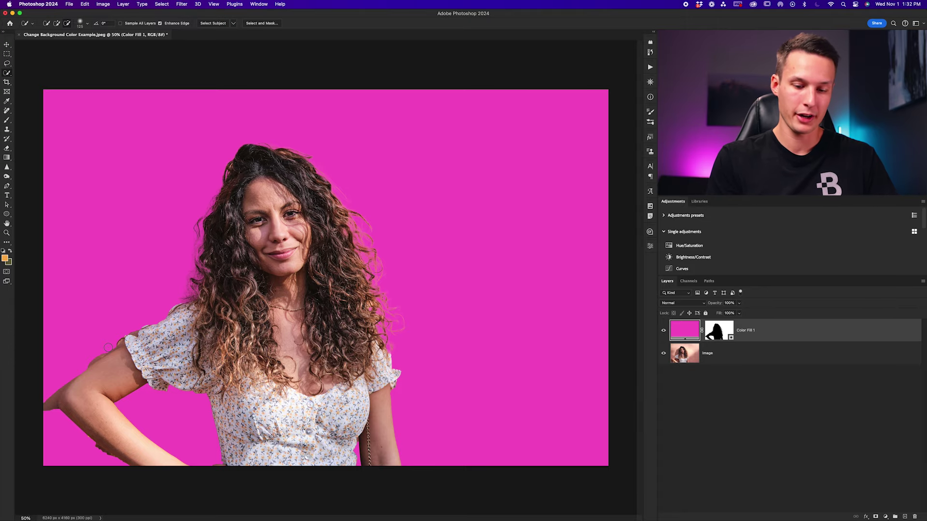
Outline the leftover wall areas along the sleeve and bent arm with the Pen tool and convert the path to a selection.
{"action": "key", "text": "super+plus"}
{"action": "key", "text": "super+plus"}
{"action": "key", "text": "super+plus"}
{"action": "key", "text": "p"}
{"action": "scroll", "coordinate": [129, 351], "scroll_direction": "left", "scroll_amount": 15}
{"action": "scroll", "coordinate": [152, 363], "scroll_direction": "down", "scroll_amount": 3}
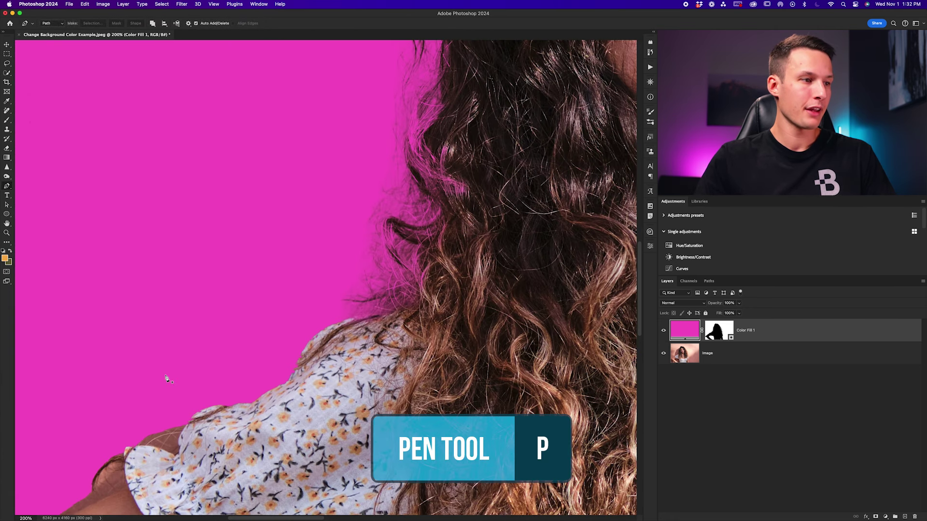
{"action": "scroll", "coordinate": [175, 392], "scroll_direction": "down", "scroll_amount": 5}
{"action": "scroll", "coordinate": [271, 289], "scroll_direction": "left", "scroll_amount": 2}
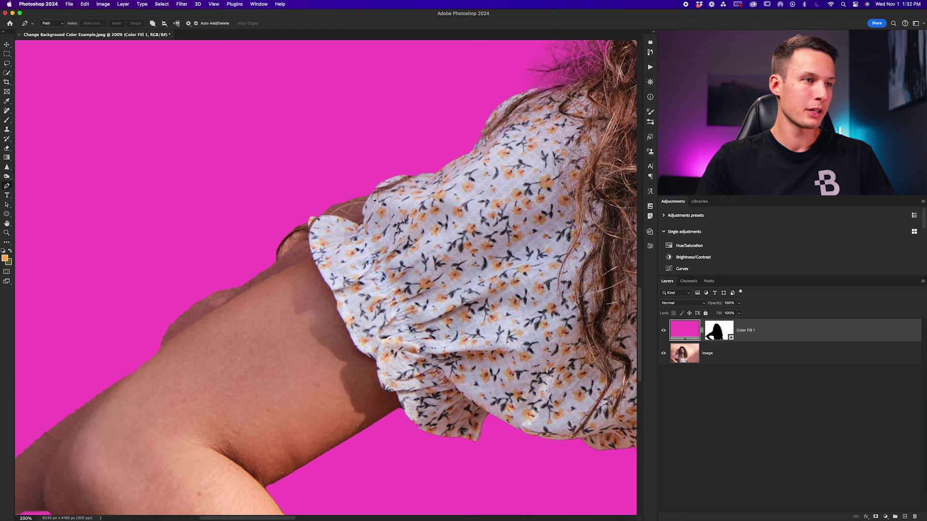
{"action": "left_click", "coordinate": [372, 197]}
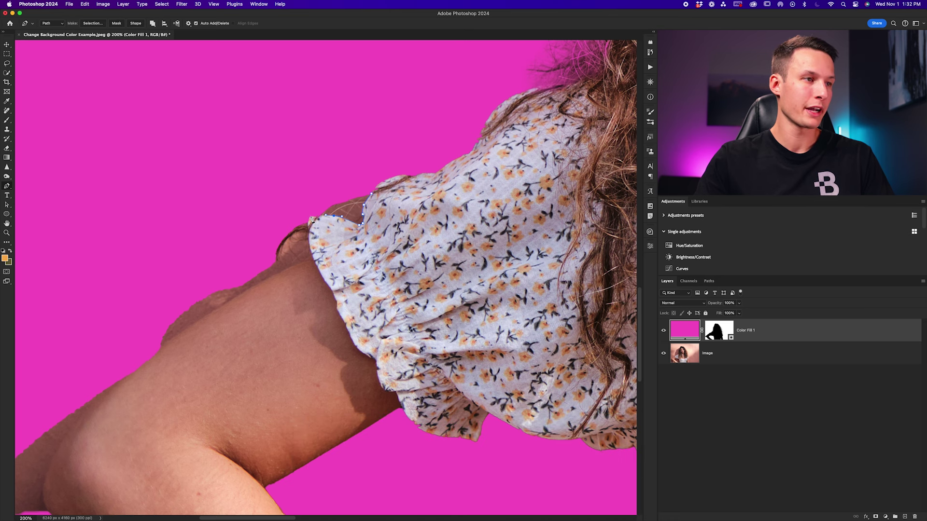
{"action": "key", "text": "super+minus"}
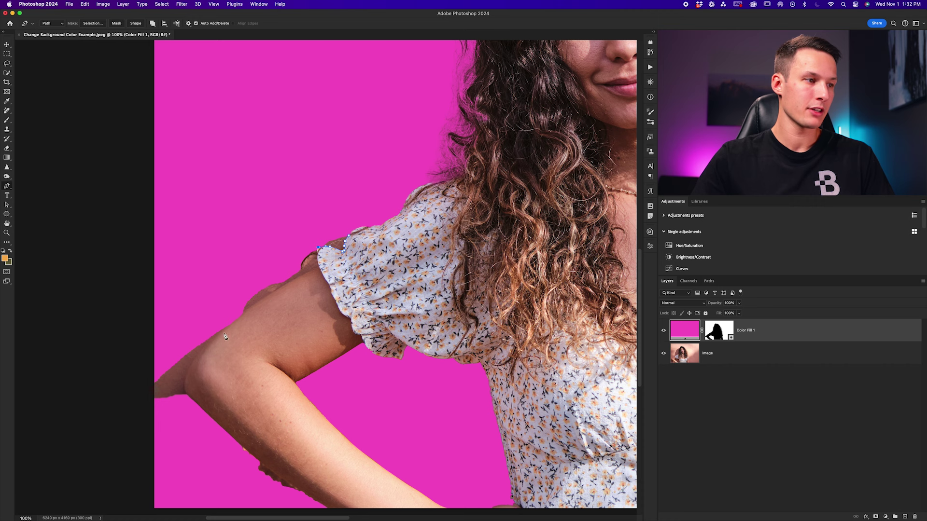
{"action": "key", "text": "super+minus"}
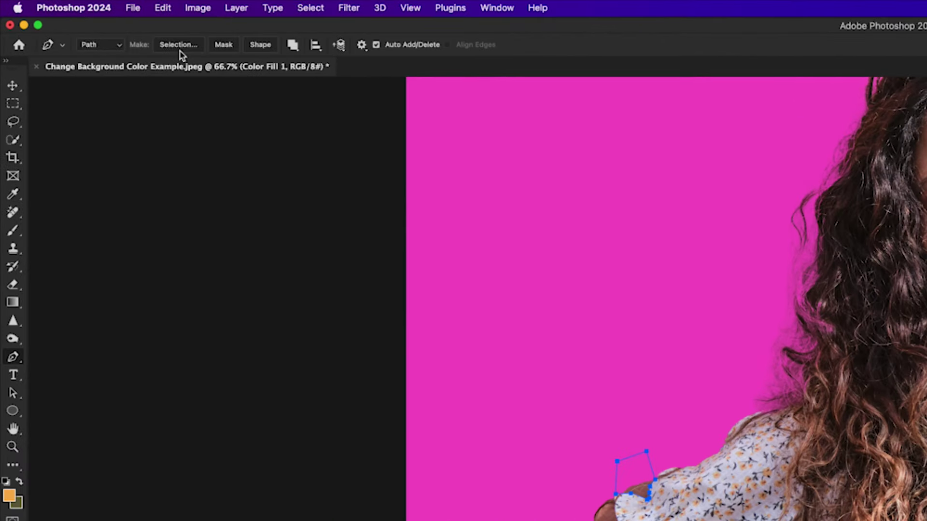
{"action": "left_click", "coordinate": [89, 23]}
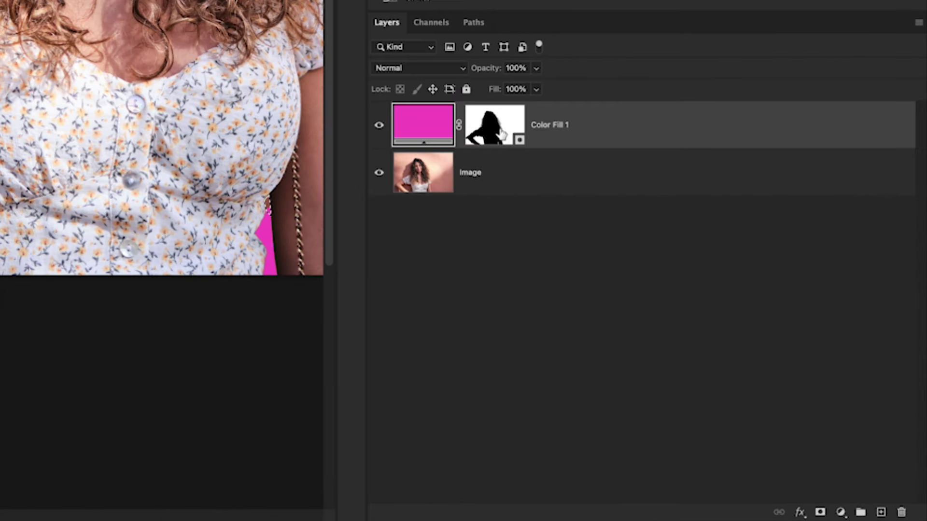
Fill the selected areas of the Color Fill 1 layer mask with white and deselect.
{"action": "left_click", "coordinate": [502, 134]}
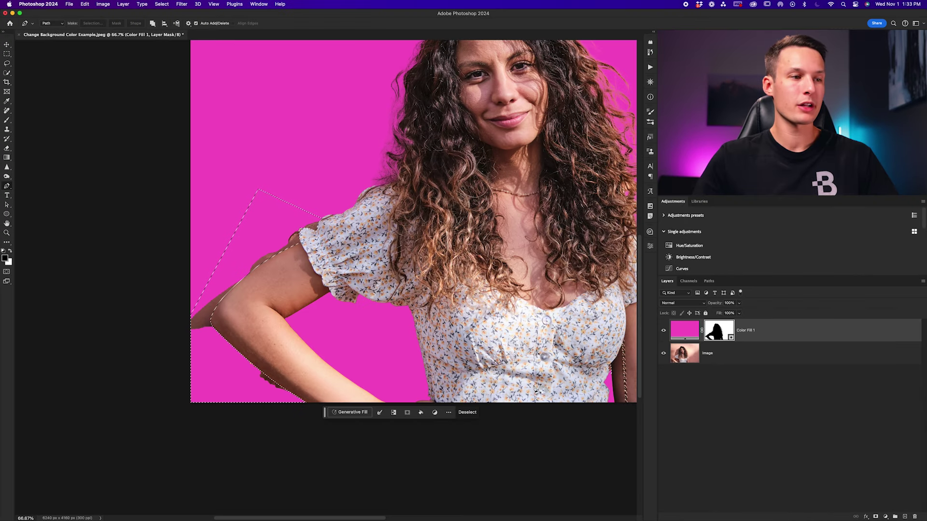
{"action": "left_click", "coordinate": [207, 367]}
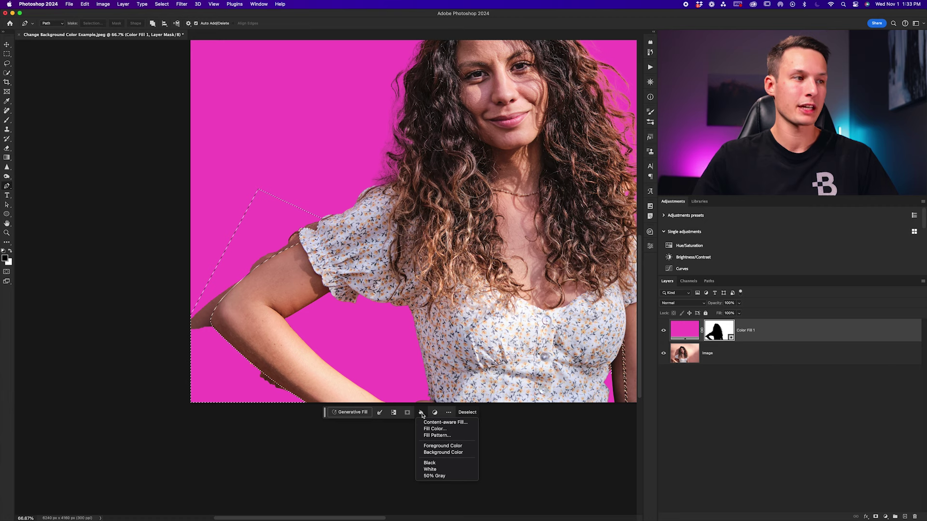
{"action": "left_click", "coordinate": [429, 469]}
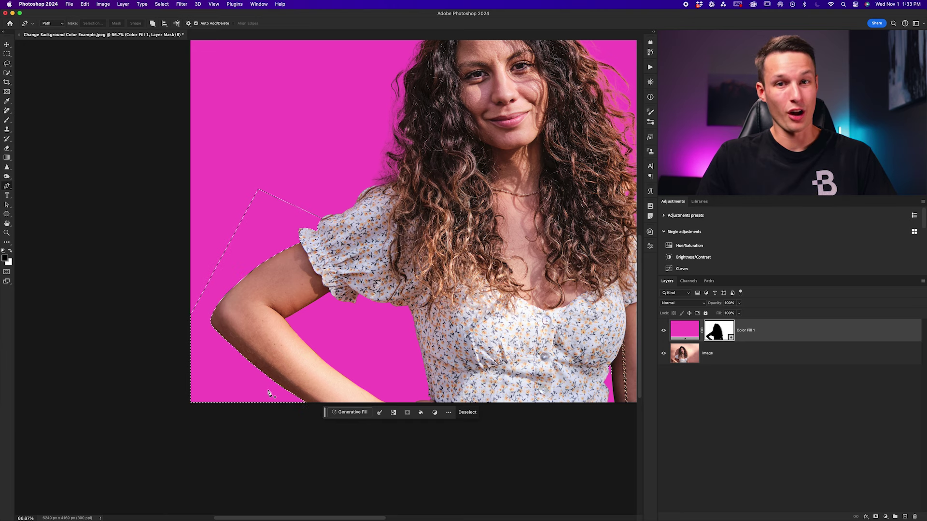
{"action": "key", "text": "super+d"}
Set the Color Fill 1 layer's blend mode to Multiply.
{"action": "key", "text": "super+0"}
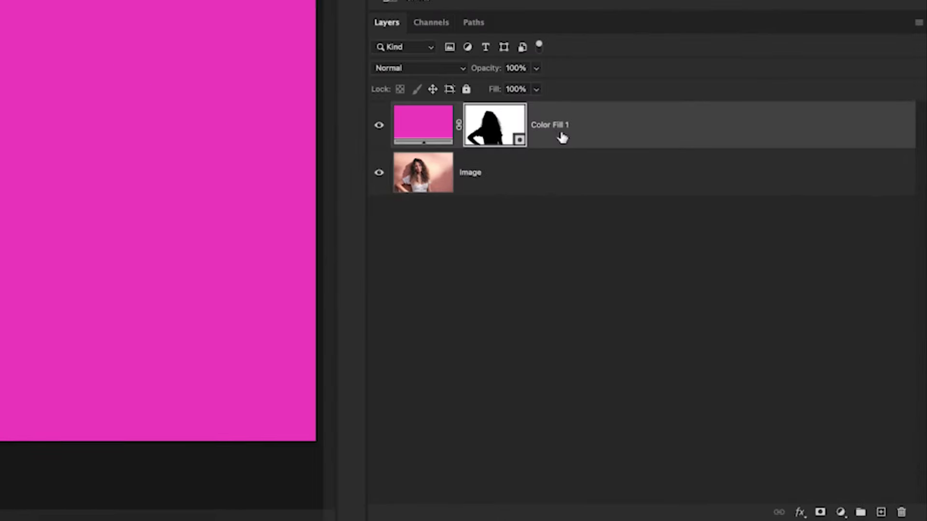
{"action": "left_click", "coordinate": [415, 70]}
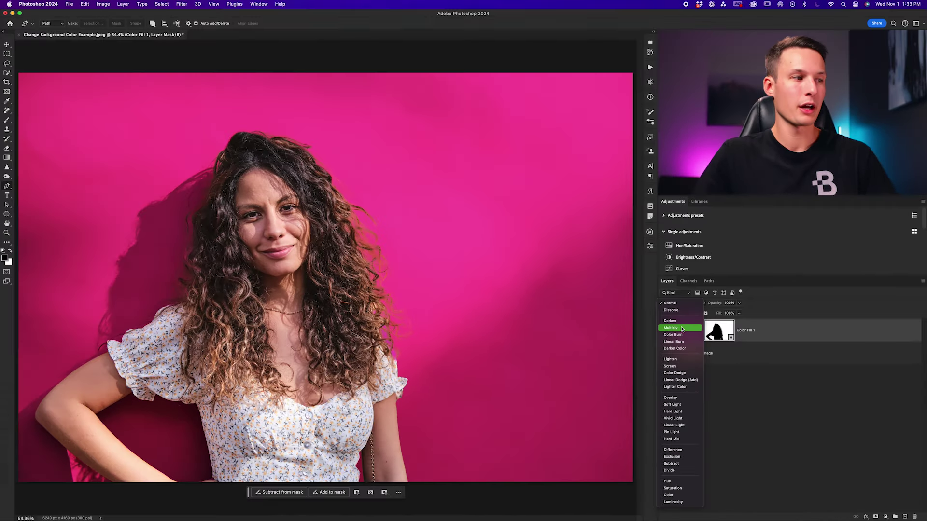
{"action": "left_click", "coordinate": [416, 120]}
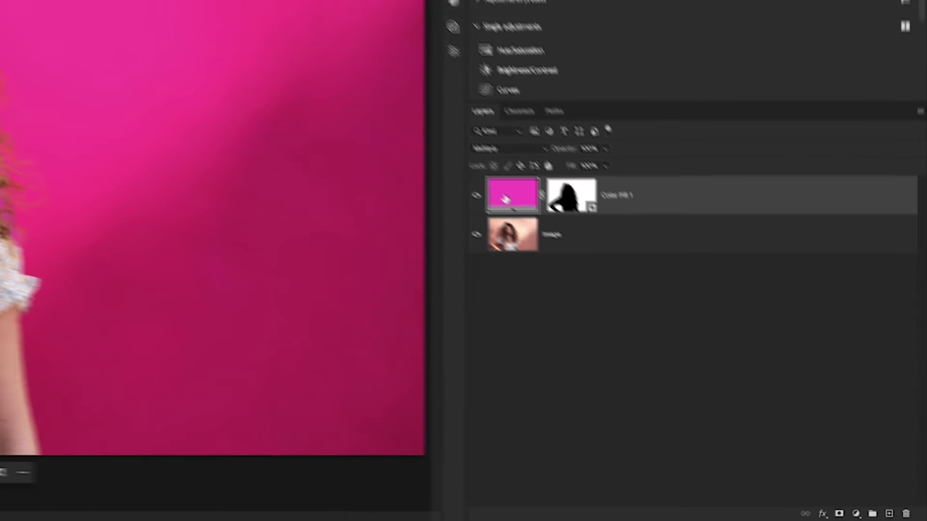
Change the Color Fill 1 layer's color to light cyan #5beaff.
{"action": "double_click", "coordinate": [415, 129]}
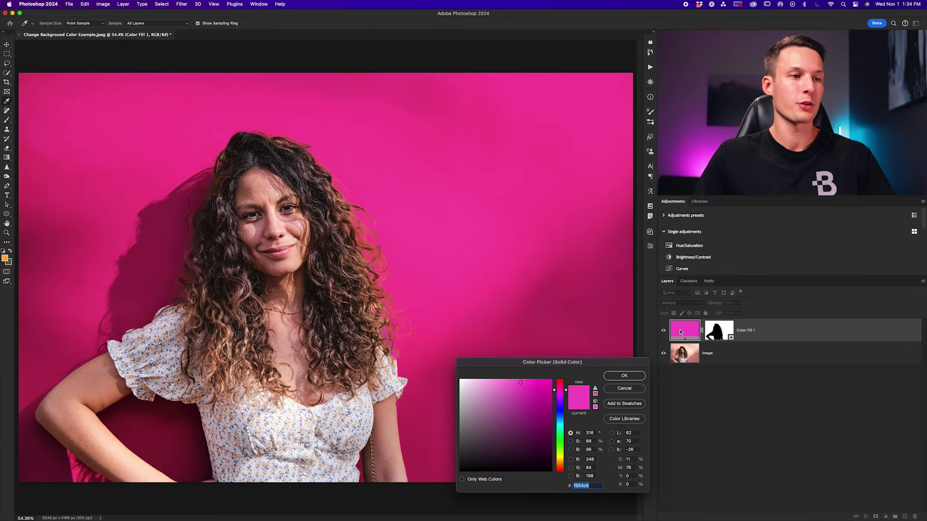
{"action": "mouse_move", "coordinate": [561, 394]}
{"action": "left_mouse_down"}
{"action": "mouse_move", "coordinate": [561, 424]}
{"action": "mouse_move", "coordinate": [491, 377]}
{"action": "mouse_move", "coordinate": [524, 378]}
{"action": "mouse_move", "coordinate": [497, 378]}
{"action": "mouse_move", "coordinate": [509, 378]}
{"action": "left_mouse_up"}
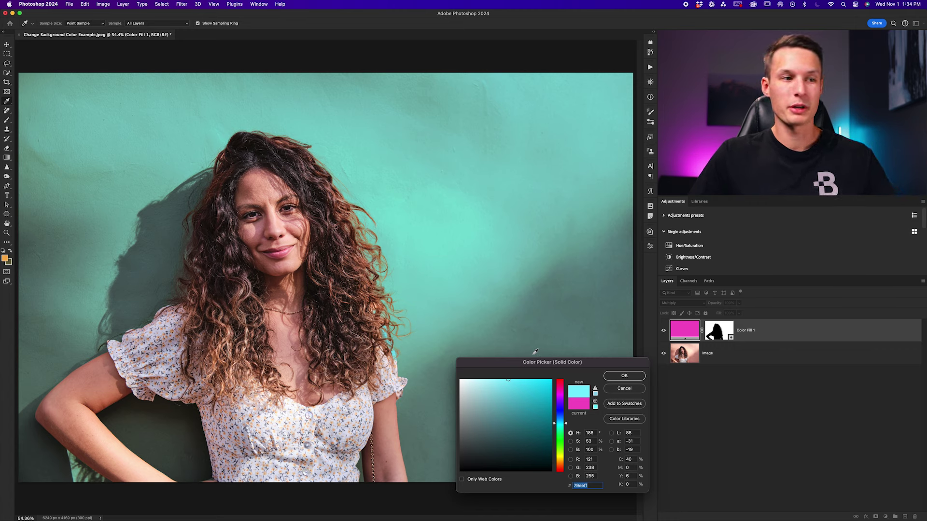
{"action": "left_click_drag", "start_coordinate": [508, 380], "coordinate": [545, 437]}
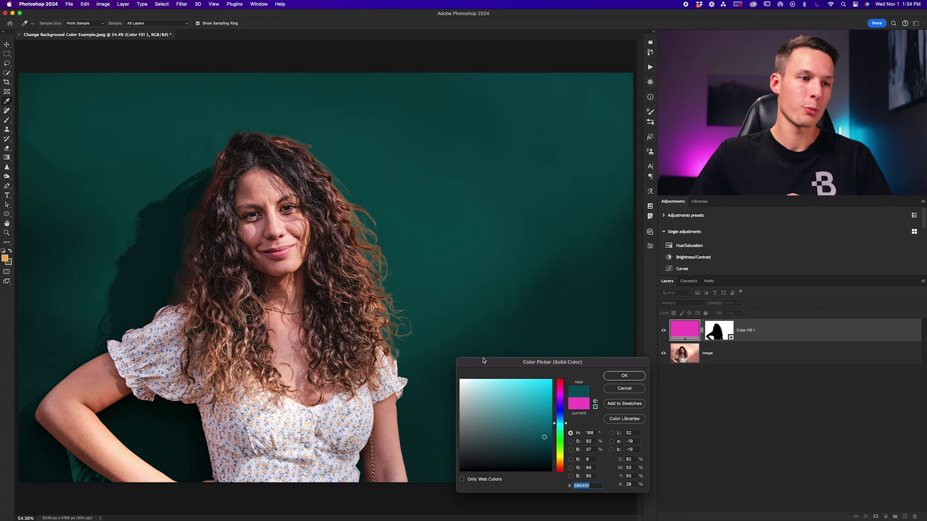
{"action": "mouse_move", "coordinate": [541, 436]}
{"action": "left_mouse_down"}
{"action": "mouse_move", "coordinate": [533, 380]}
{"action": "mouse_move", "coordinate": [508, 379]}
{"action": "mouse_move", "coordinate": [517, 379]}
{"action": "left_mouse_up"}
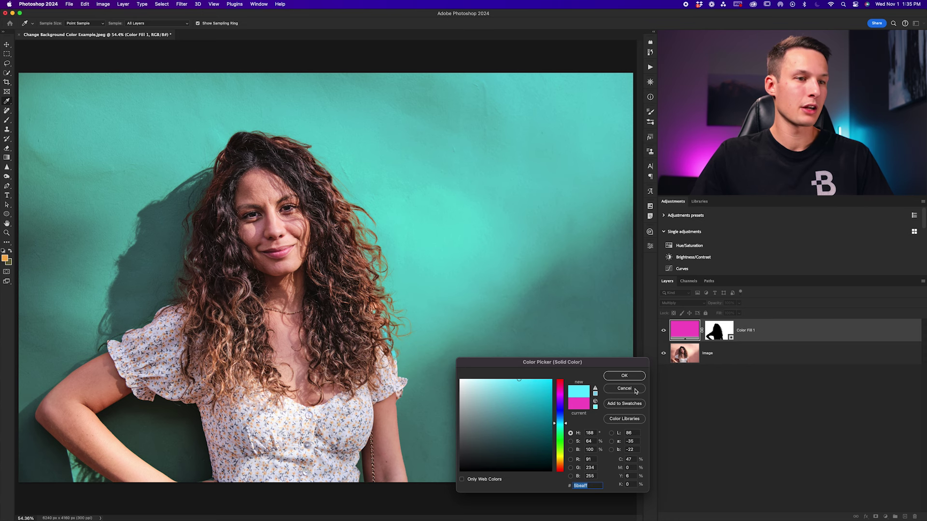
{"action": "left_click", "coordinate": [625, 377]}
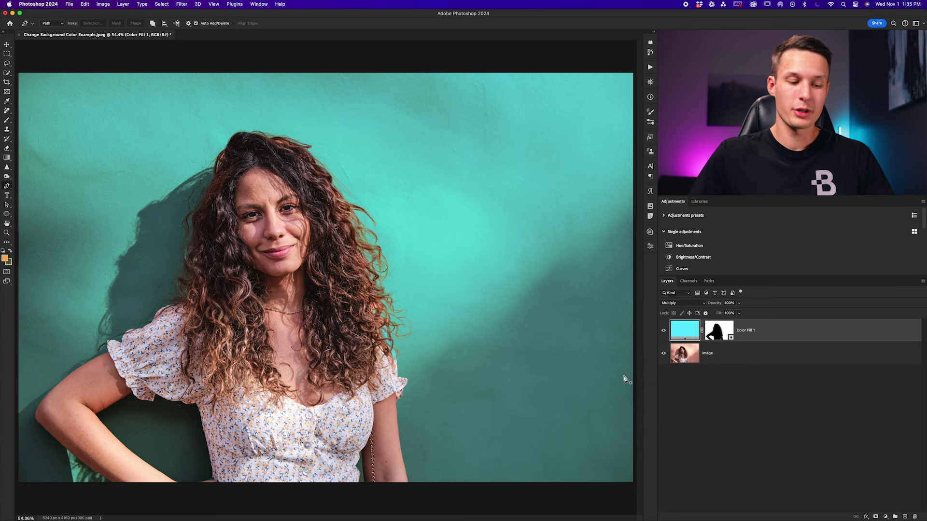
Target the Color Fill 1 layer mask with the Brush tool, using the Soft Round tip, black paint and 100% opacity.
{"action": "key", "text": "super+plus"}
{"action": "key", "text": "super+plus"}
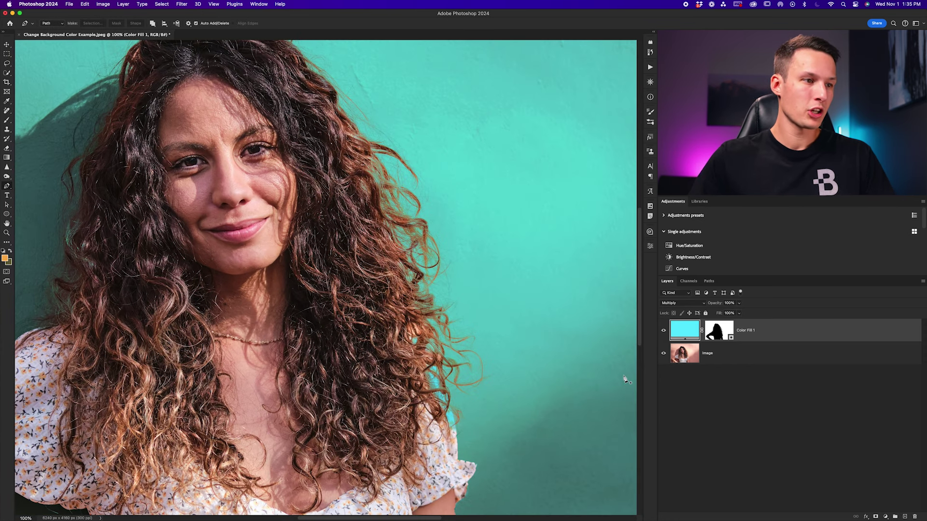
{"action": "scroll", "coordinate": [129, 215], "scroll_direction": "left", "scroll_amount": 6}
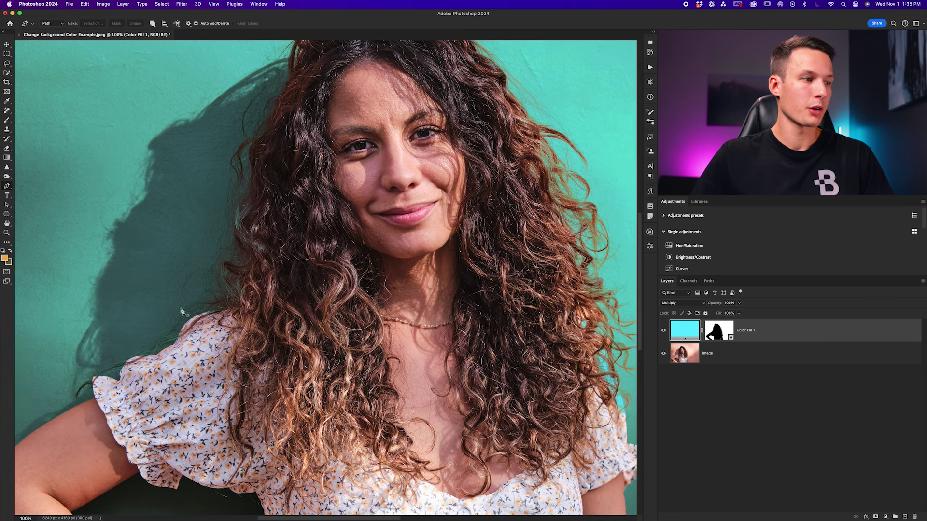
{"action": "scroll", "coordinate": [182, 311], "scroll_direction": "left", "scroll_amount": 2}
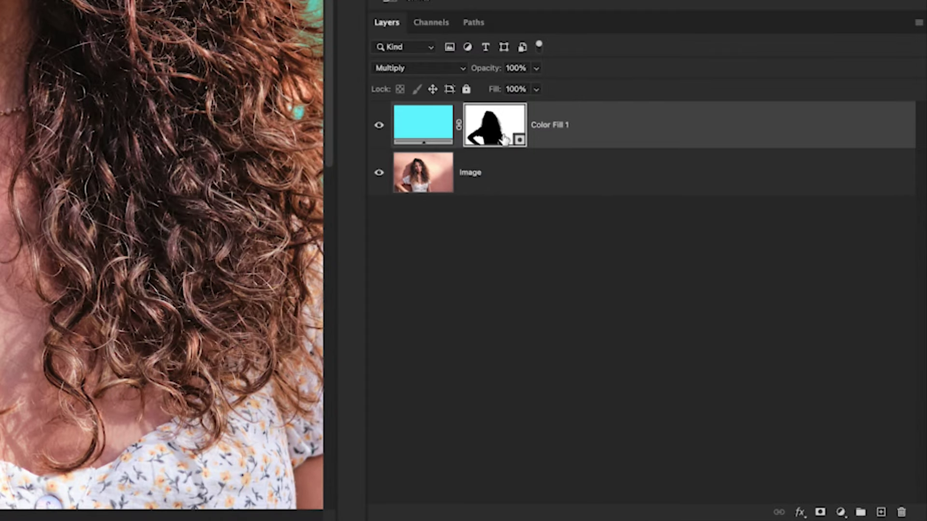
{"action": "key", "text": "b"}
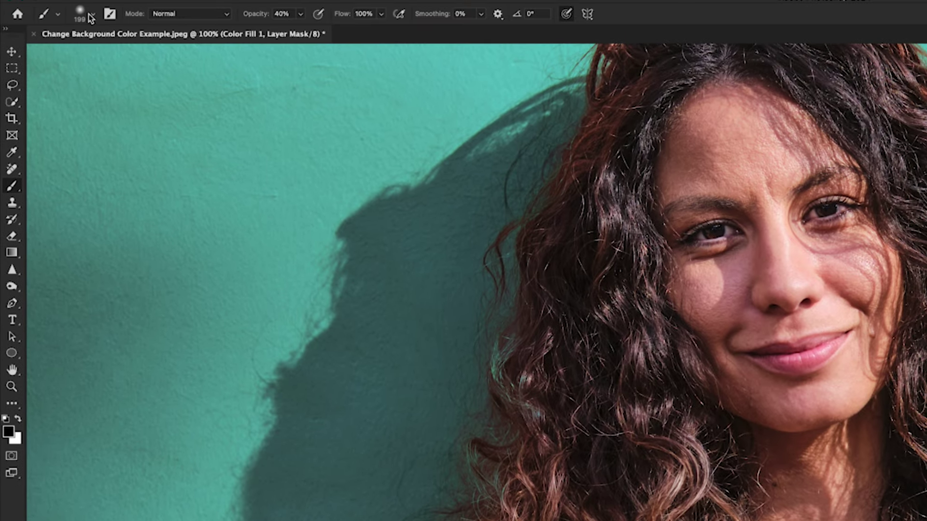
{"action": "left_click", "coordinate": [93, 16]}
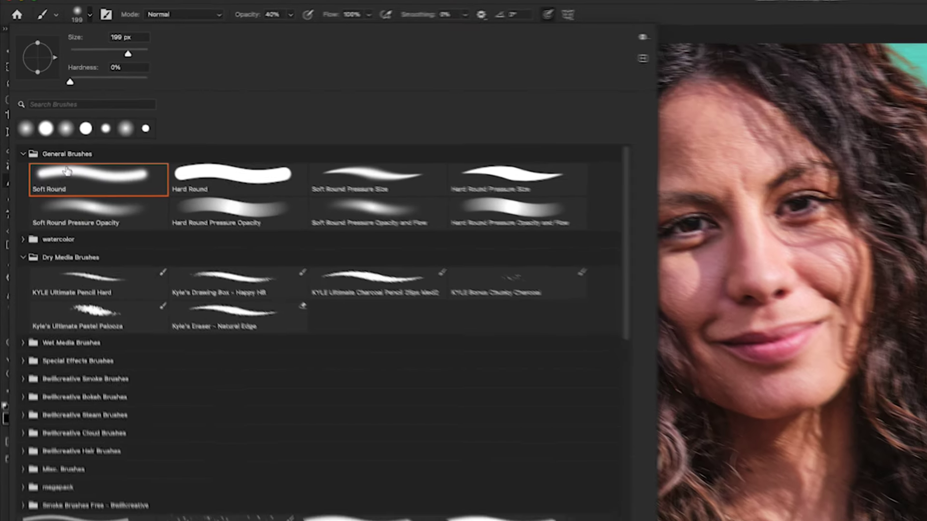
{"action": "left_click", "coordinate": [87, 11]}
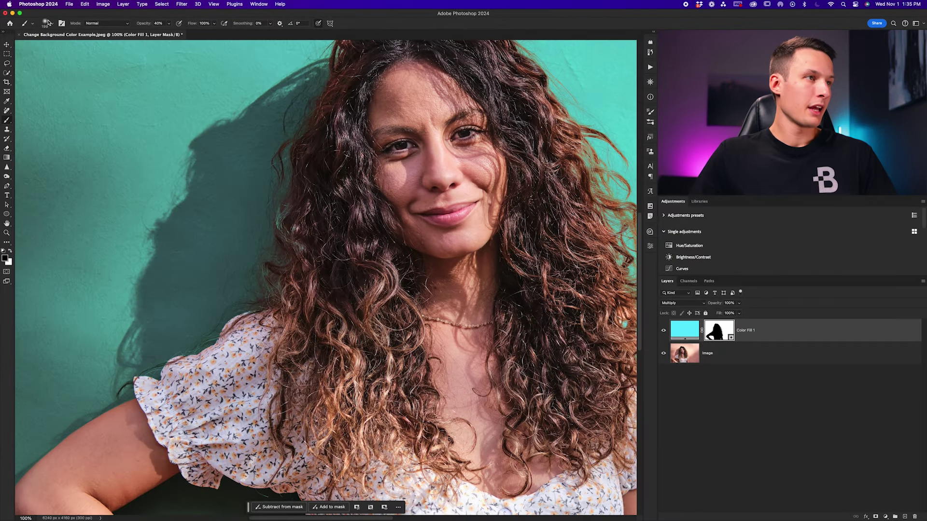
{"action": "left_click", "coordinate": [169, 24]}
{"action": "left_click_drag", "start_coordinate": [168, 33], "coordinate": [199, 34]}
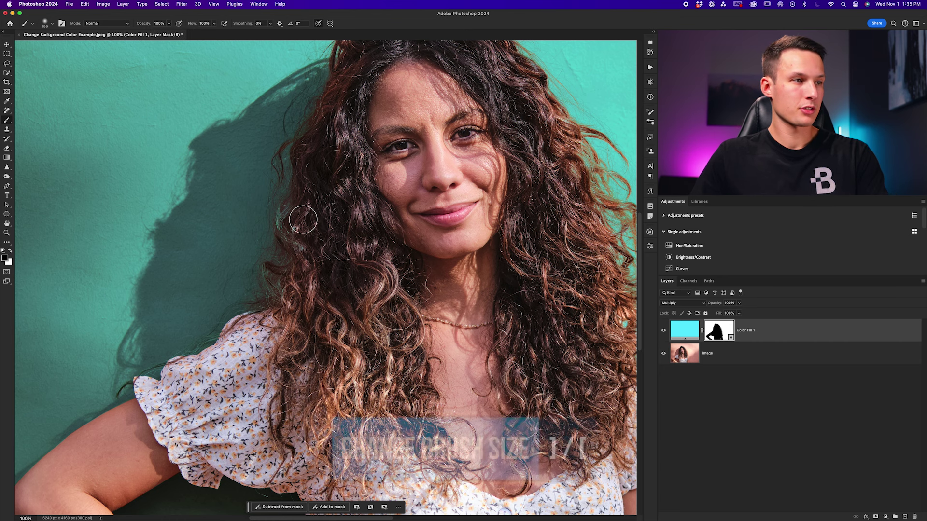
Reduce the mask brush to 50 px and set its opacity to 40%.
{"action": "key", "text": "bracketleft"}
{"action": "key", "text": "bracketleft"}
{"action": "key", "text": "bracketleft"}
{"action": "key", "text": "bracketleft"}
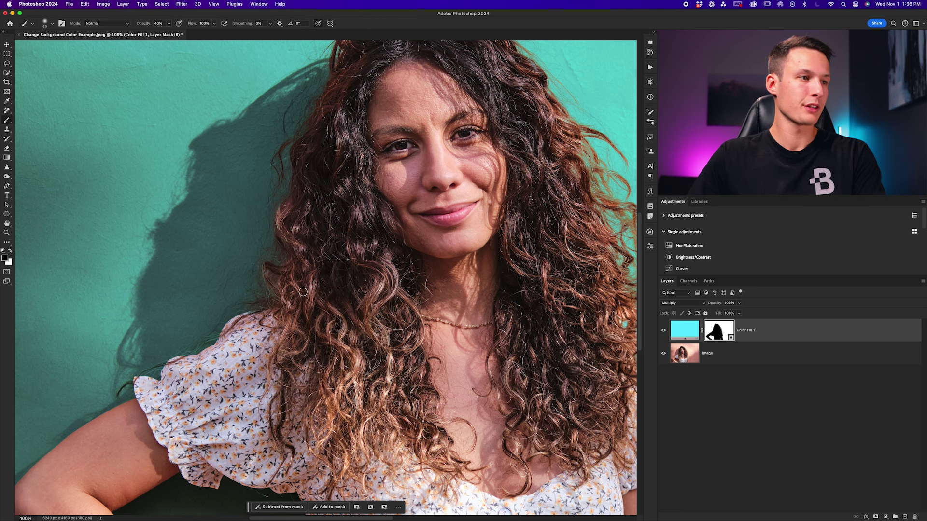
{"action": "key", "text": "bracketright"}
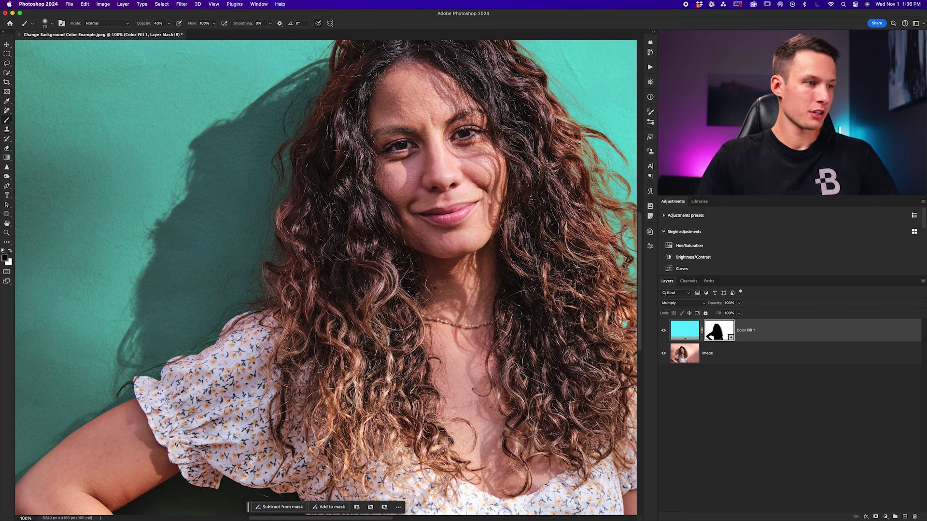
{"action": "key", "text": "bracketleft"}
{"action": "key", "text": "bracketleft"}
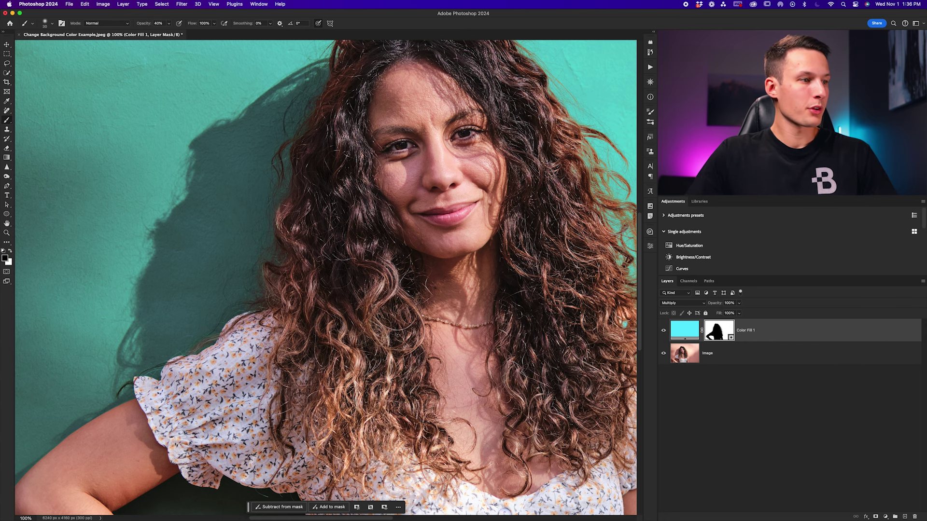
Reduce the brush to 20 px for the fine stray hairs along the shoulder and puff sleeve above the bent arm.
{"action": "scroll", "coordinate": [142, 378], "scroll_direction": "up", "scroll_amount": 4}
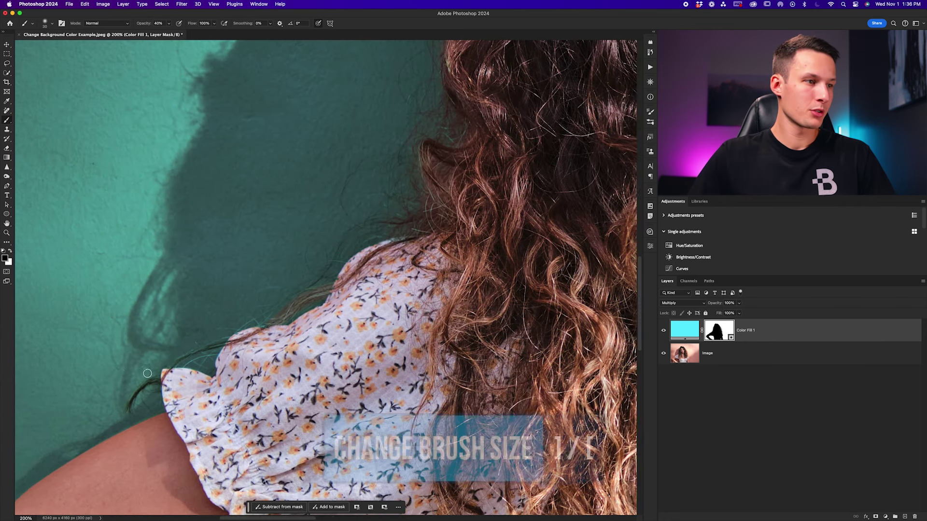
{"action": "left_click_drag", "start_coordinate": [164, 374], "coordinate": [302, 366]}
{"action": "key", "text": "bracketleft"}
{"action": "key", "text": "bracketleft"}
{"action": "key", "text": "bracketleft"}
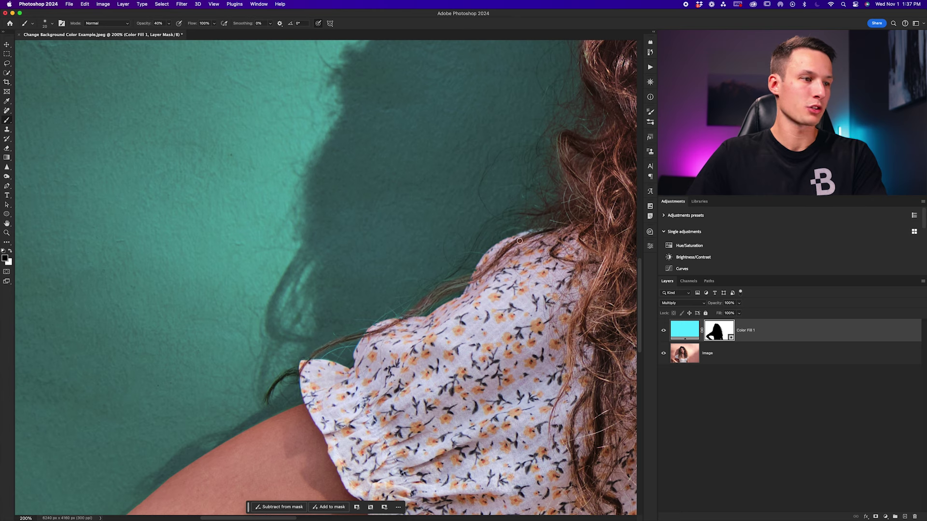
Enlarge the brush to 175 px over the sunlit curls beside the face.
{"action": "key", "text": "super+0"}
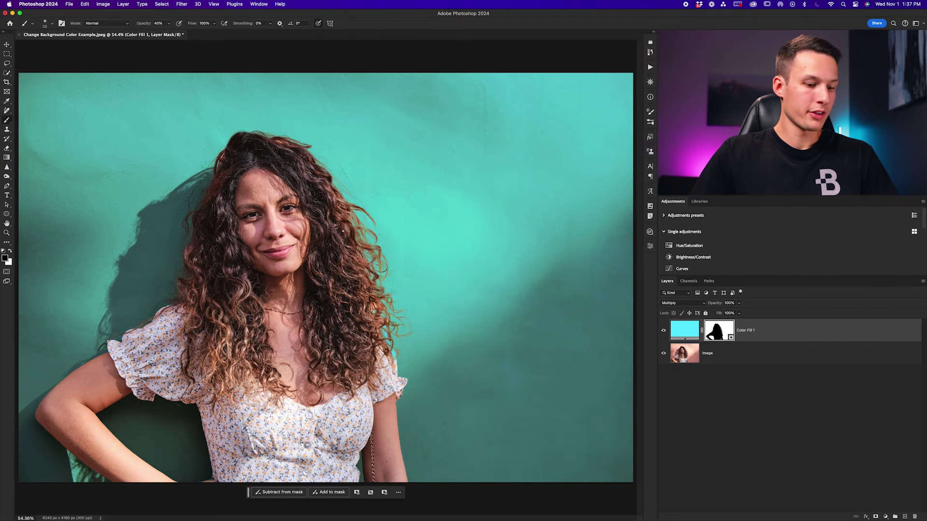
{"action": "key", "text": "super+plus"}
{"action": "key", "text": "super+plus"}
{"action": "key", "text": "super+plus"}
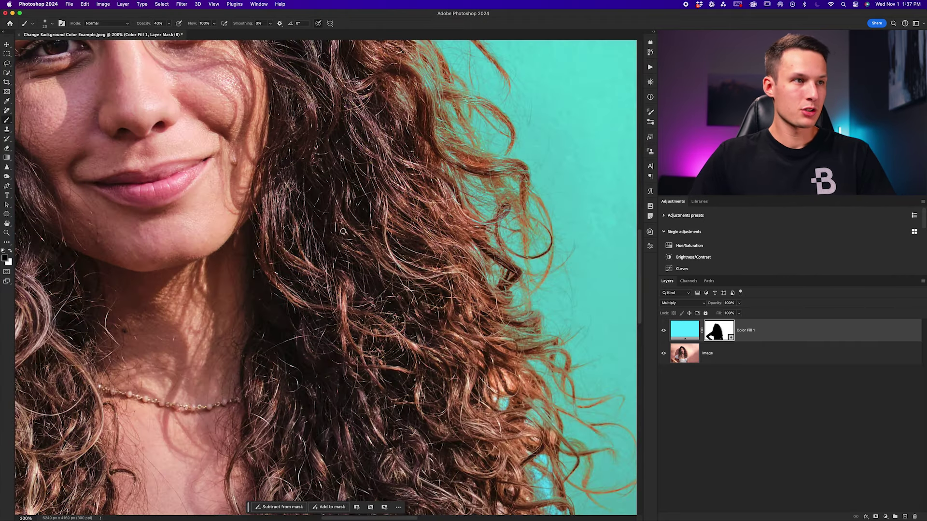
{"action": "scroll", "coordinate": [343, 232], "scroll_direction": "up", "scroll_amount": 5}
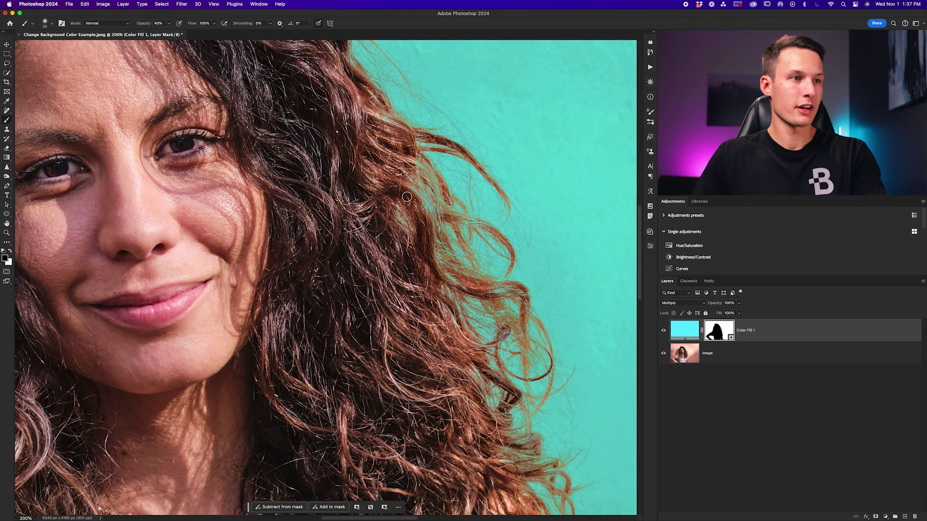
{"action": "key", "text": "bracketright"}
{"action": "key", "text": "bracketright"}
{"action": "key", "text": "bracketright"}
{"action": "key", "text": "bracketright"}
{"action": "key", "text": "bracketright"}
{"action": "key", "text": "bracketright"}
{"action": "key", "text": "bracketright"}
{"action": "key", "text": "bracketright"}
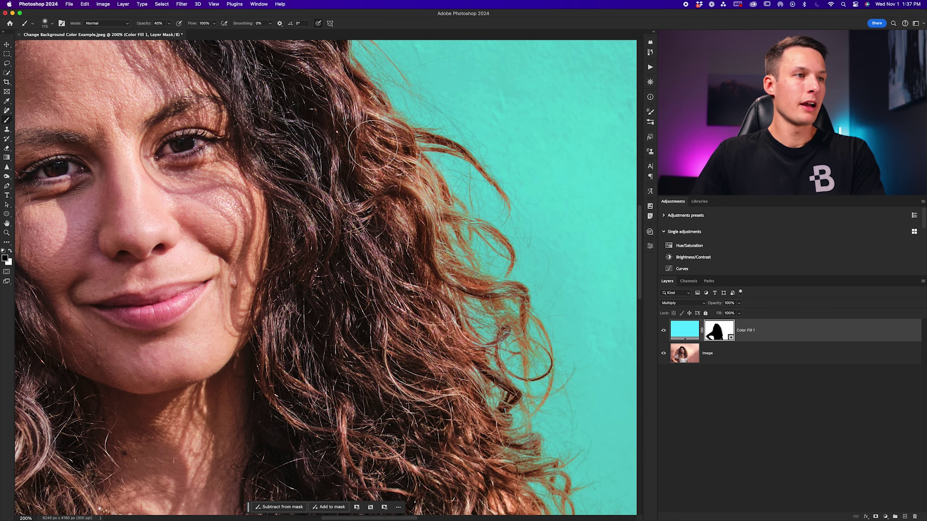
Check the mask edge around the top of the head and reduce the brush size for the loose curls beside the face.
{"action": "scroll", "coordinate": [311, 143], "scroll_direction": "up", "scroll_amount": 5}
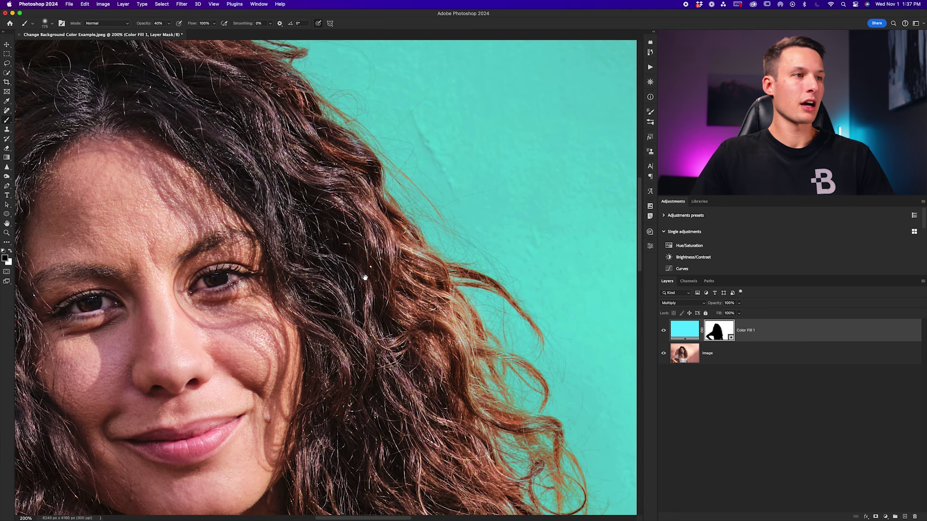
{"action": "left_click_drag", "start_coordinate": [292, 151], "coordinate": [390, 390]}
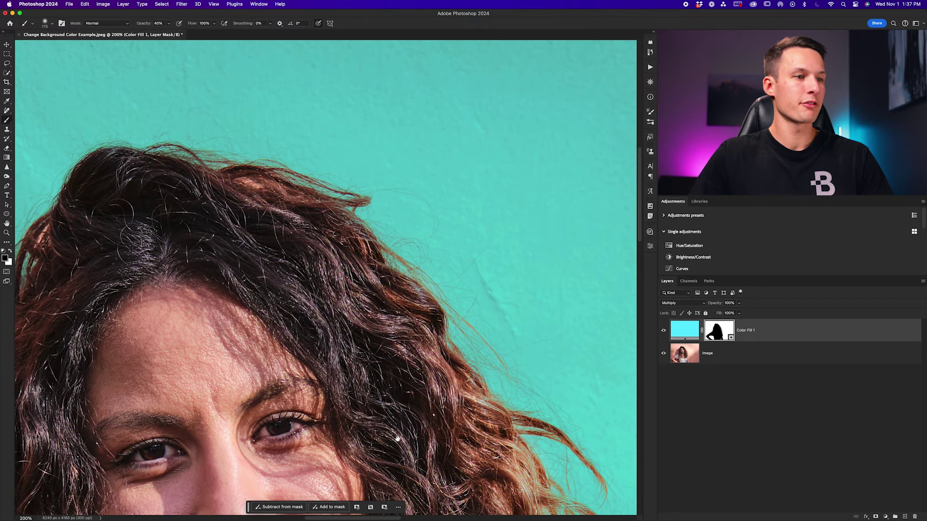
{"action": "left_click_drag", "start_coordinate": [399, 439], "coordinate": [278, 212]}
{"action": "scroll", "coordinate": [414, 332], "scroll_direction": "down", "scroll_amount": 3}
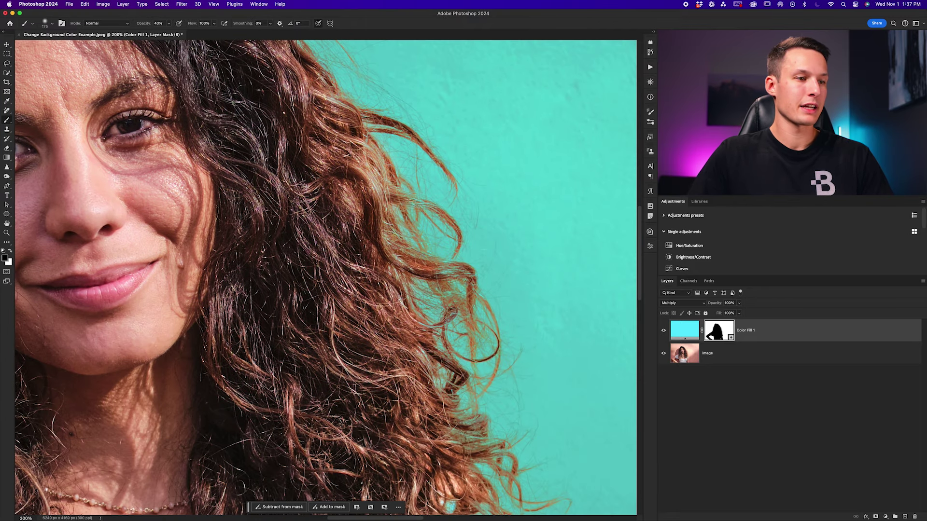
{"action": "key", "text": "bracketleft"}
{"action": "key", "text": "bracketleft"}
{"action": "key", "text": "bracketleft"}
{"action": "key", "text": "bracketleft"}
{"action": "key", "text": "bracketleft"}
{"action": "key", "text": "bracketleft"}
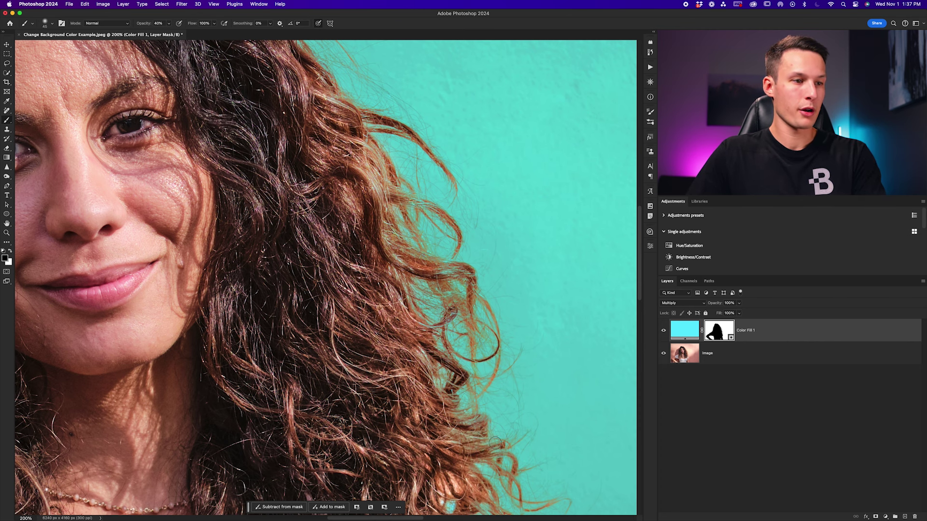
Paint black at 50 px and 100% opacity on the mask over the cyan fringe between the lower curls and the sleeve.
{"action": "scroll", "coordinate": [488, 443], "scroll_direction": "down", "scroll_amount": 10}
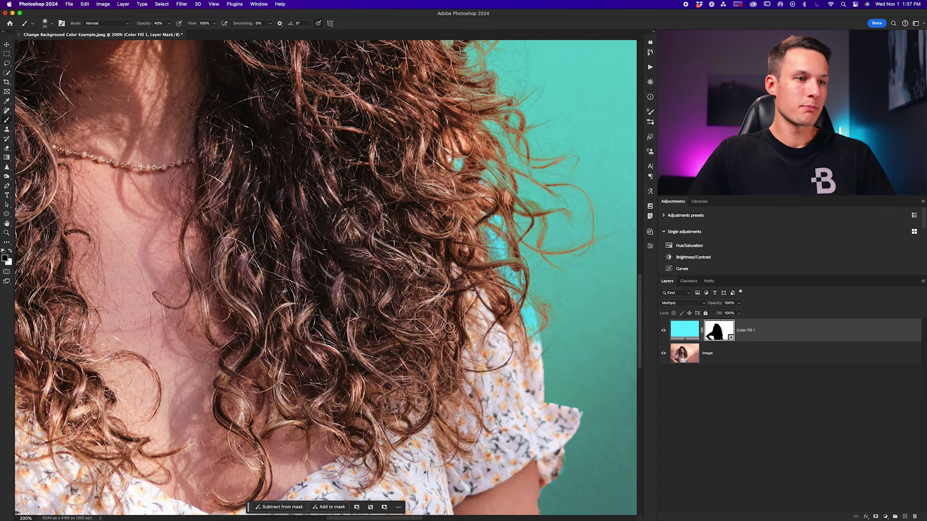
{"action": "scroll", "coordinate": [516, 335], "scroll_direction": "down", "scroll_amount": 1}
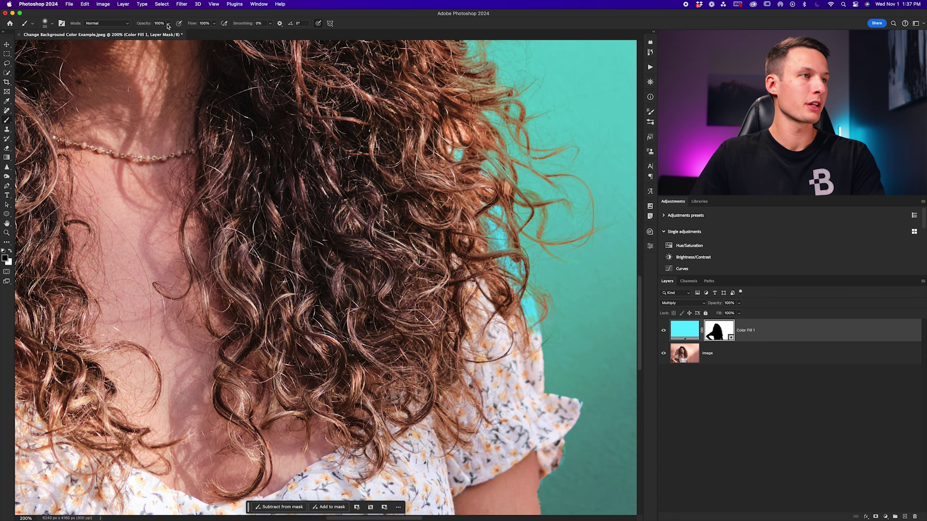
{"action": "key", "text": "bracketright"}
{"action": "key", "text": "bracketright"}
{"action": "key", "text": "bracketright"}
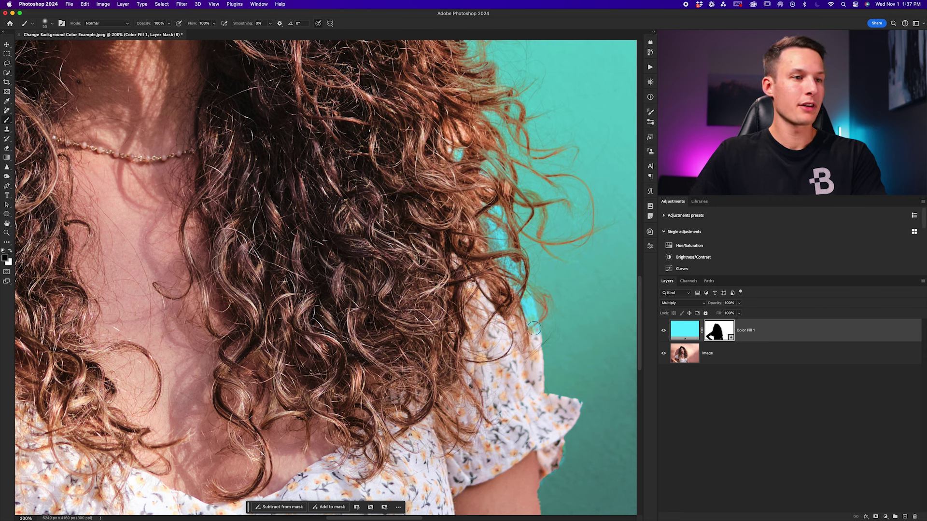
{"action": "left_click_drag", "start_coordinate": [536, 328], "coordinate": [483, 233]}
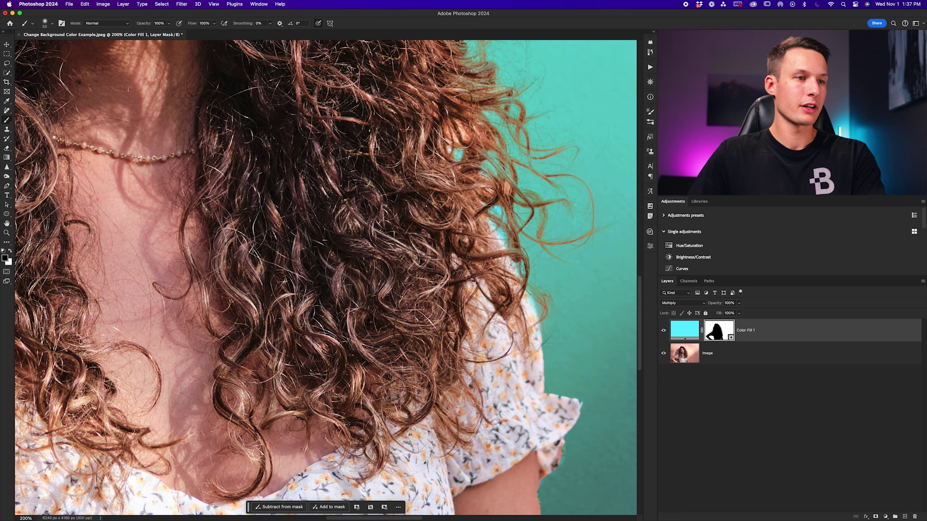
Set the brush hardness to 60%.
{"action": "right_click", "coordinate": [489, 272]}
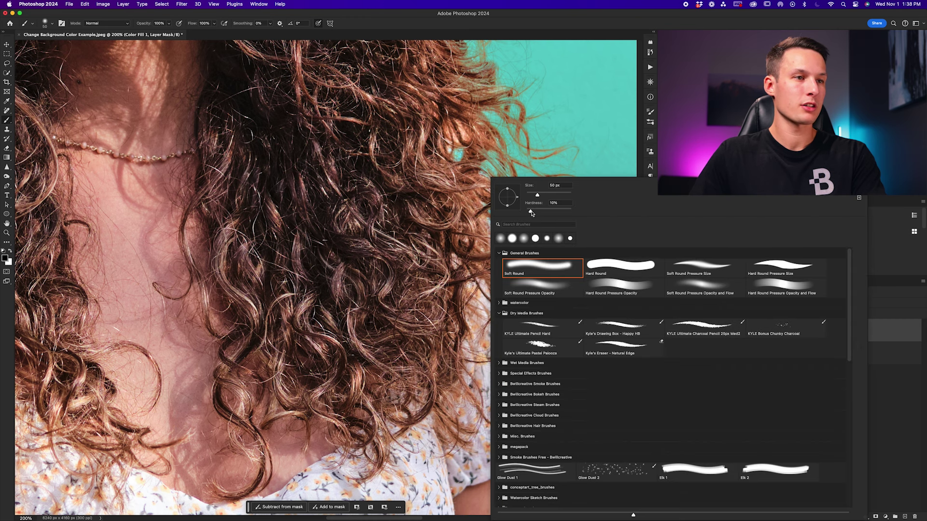
{"action": "left_click", "coordinate": [554, 213]}
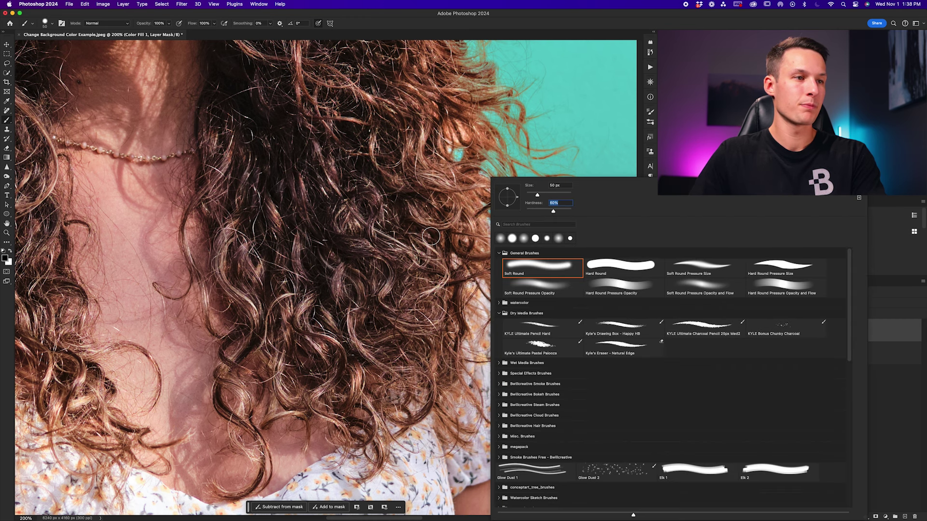
{"action": "left_click", "coordinate": [432, 236]}
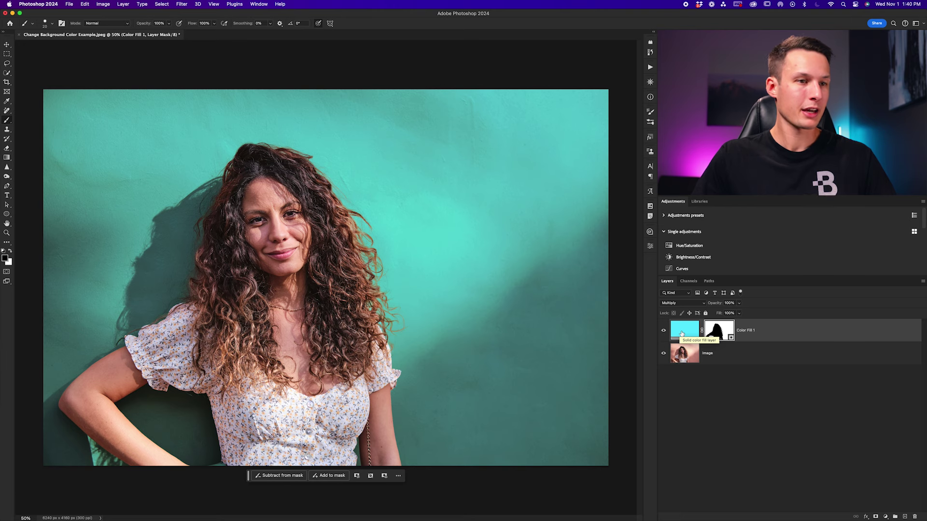
Change the Color Fill 1 layer's color to light green #7affa3.
{"action": "double_click", "coordinate": [682, 332]}
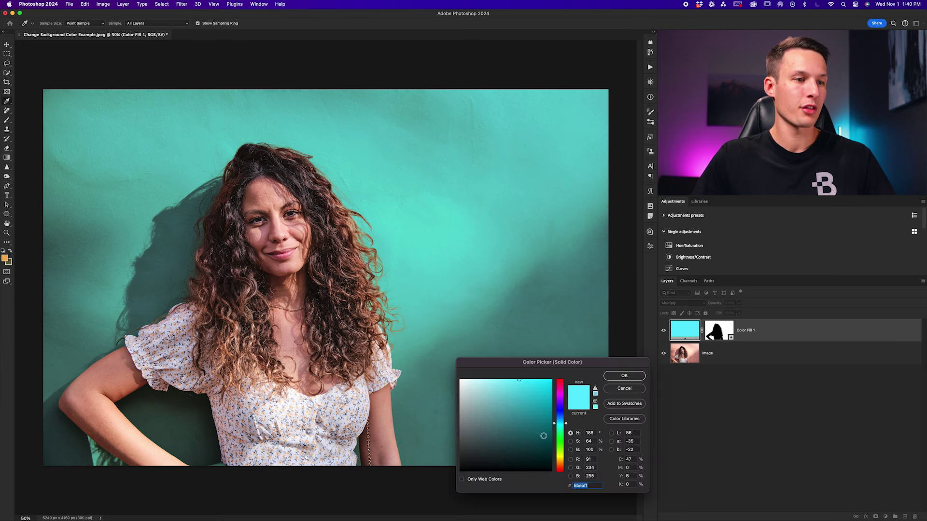
{"action": "left_click", "coordinate": [560, 436]}
{"action": "left_click_drag", "start_coordinate": [528, 415], "coordinate": [508, 376]}
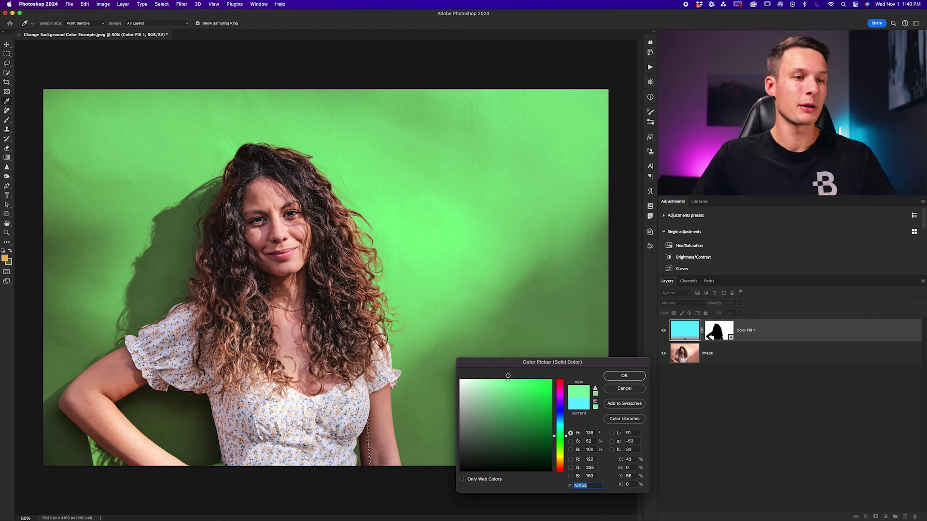
{"action": "left_click", "coordinate": [614, 377]}
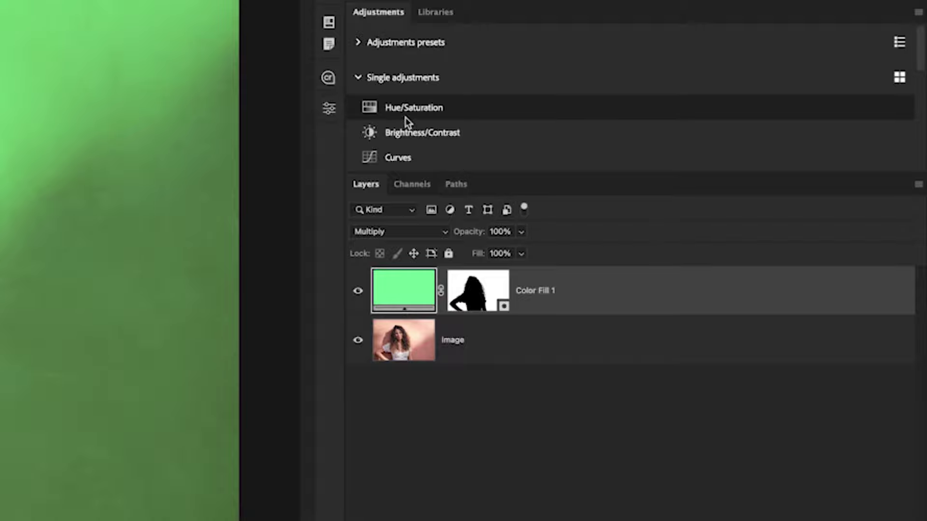
Add a Hue/Saturation adjustment layer above Color Fill 1 and clip it to that layer.
{"action": "left_click", "coordinate": [439, 114]}
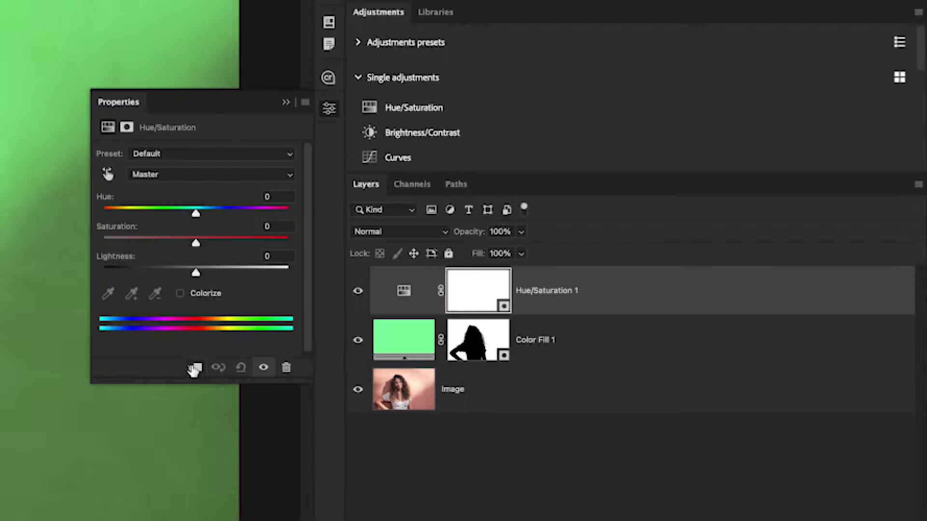
{"action": "left_click", "coordinate": [195, 370]}
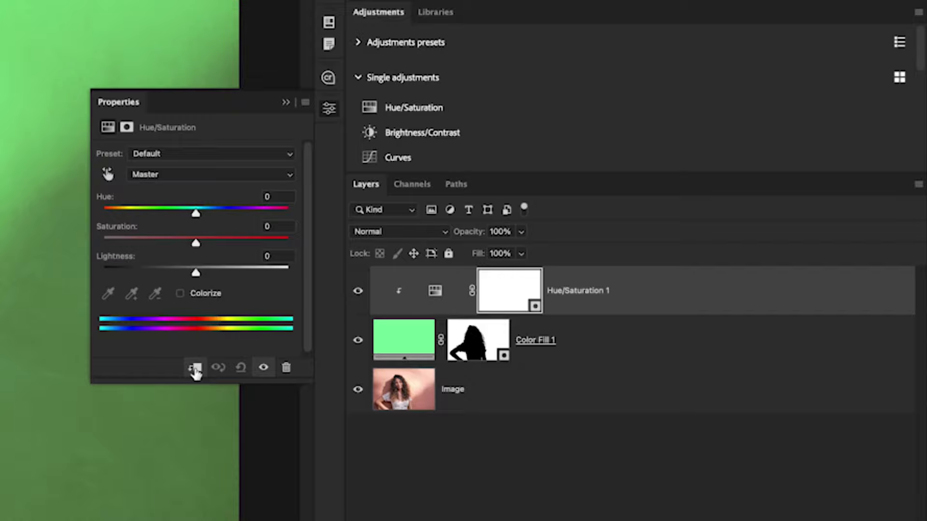